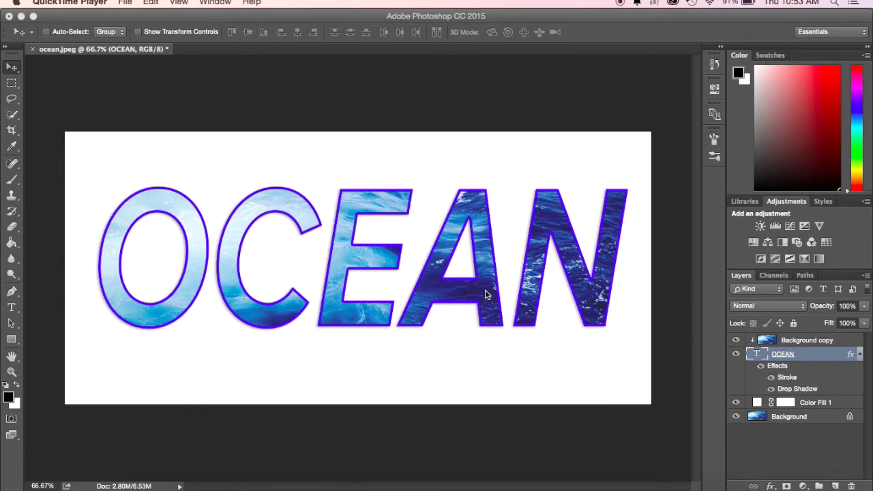
# - Show the finished OCEAN artwork in Photoshop, then switch to the Unsplash site in Chrome
pyautogui.click(423, 332)
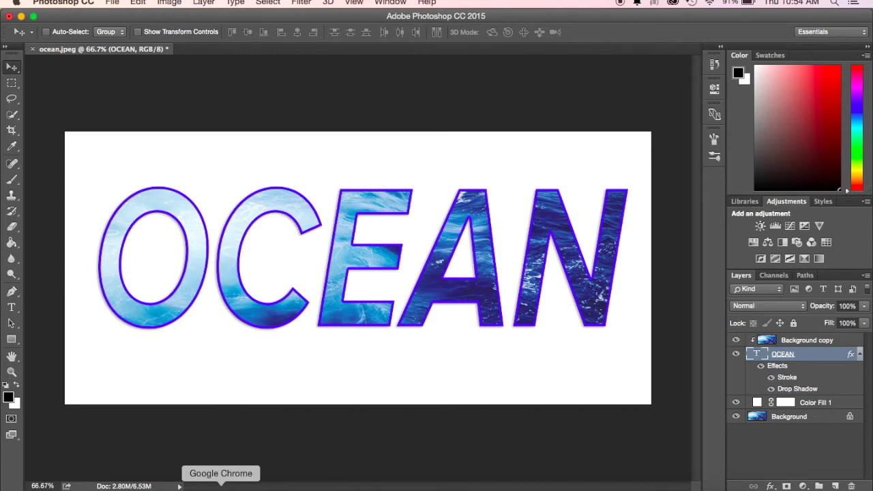
pyautogui.click(221, 488)
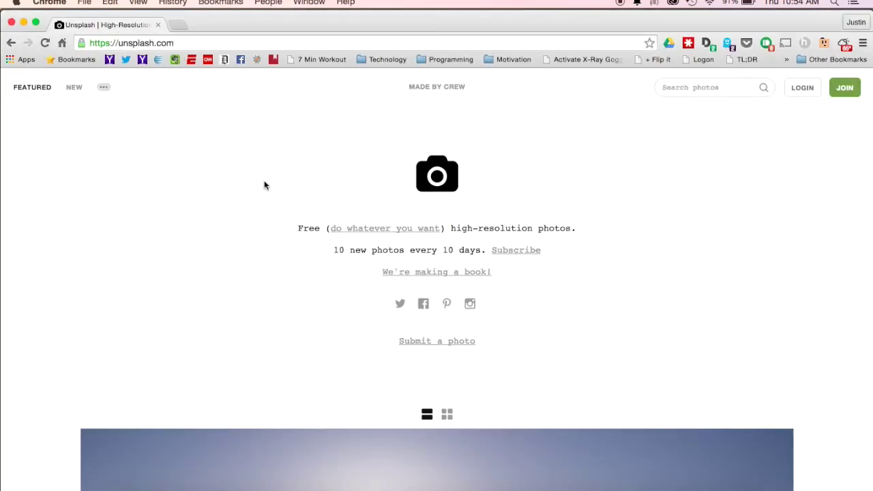
# - Save the full-size Caribbean Sea wave photo to Downloads and close its extra tabs
pyautogui.scroll(-5, 264, 184)
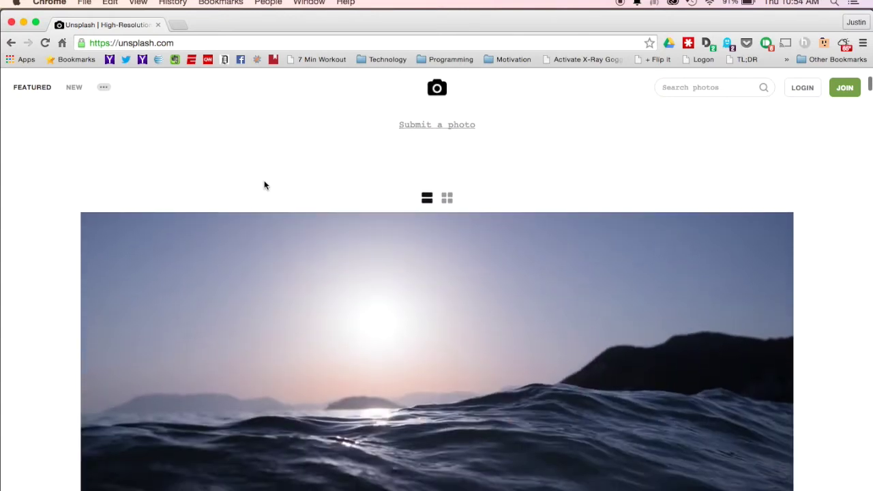
pyautogui.scroll(-6, 264, 185)
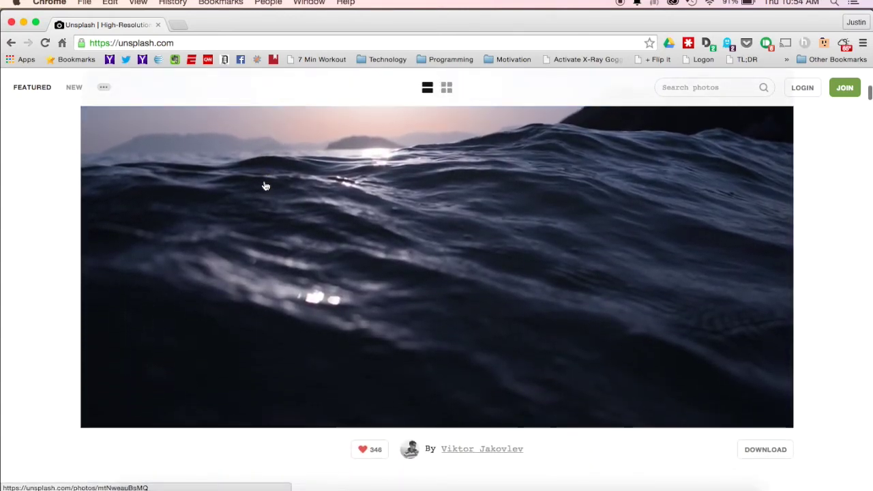
pyautogui.scroll(-10, 266, 185)
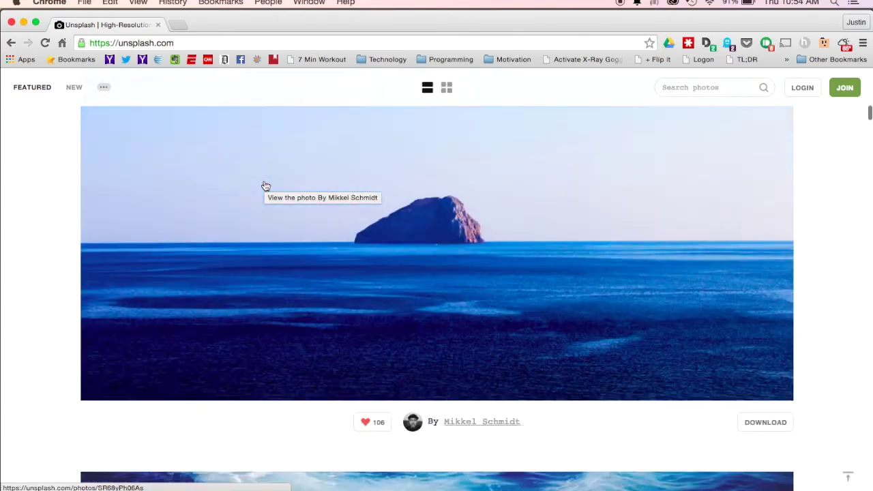
pyautogui.scroll(-9, 265, 186)
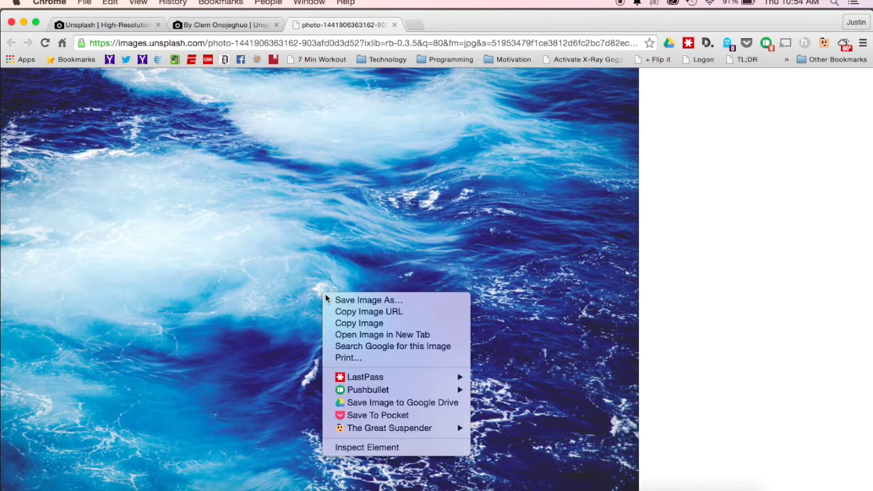
pyautogui.click(368, 300)
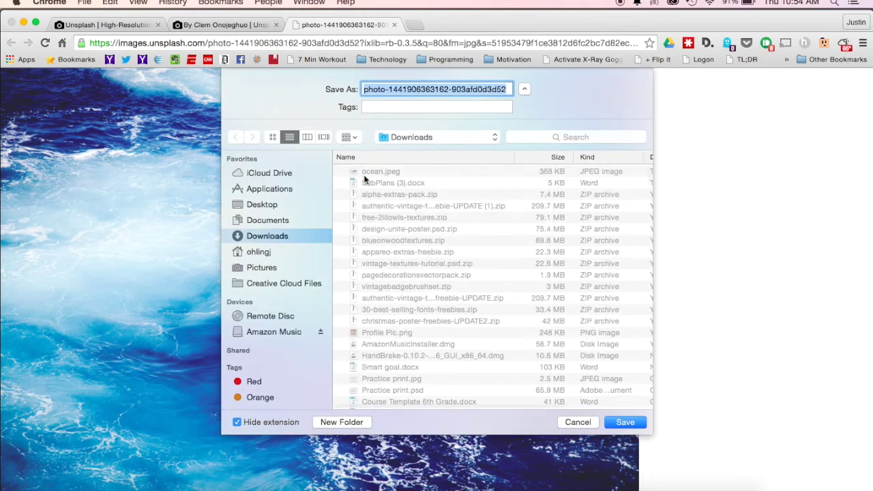
pyautogui.press('Return')
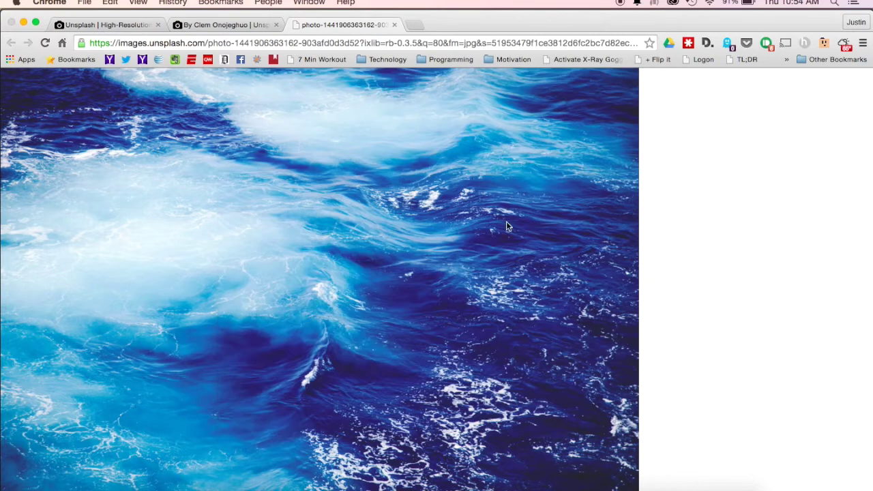
pyautogui.click(394, 26)
pyautogui.click(276, 25)
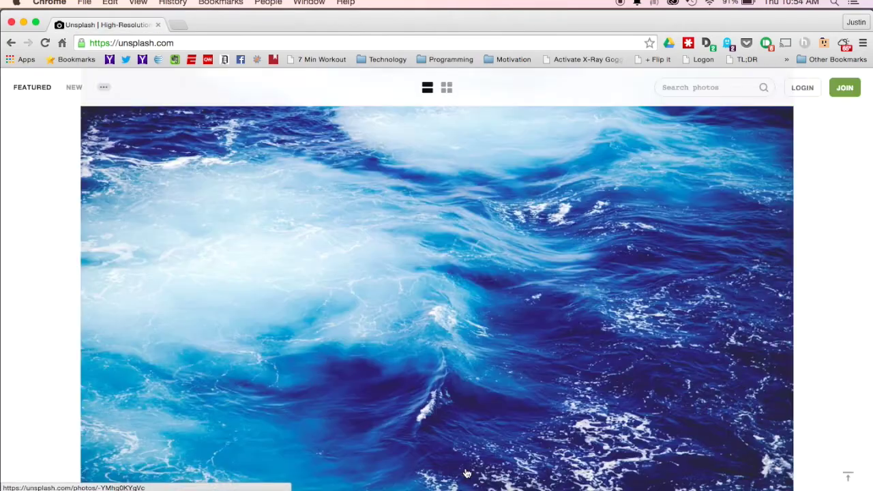
# - Close the finished OCEAN document without saving its changes
pyautogui.click(477, 484)
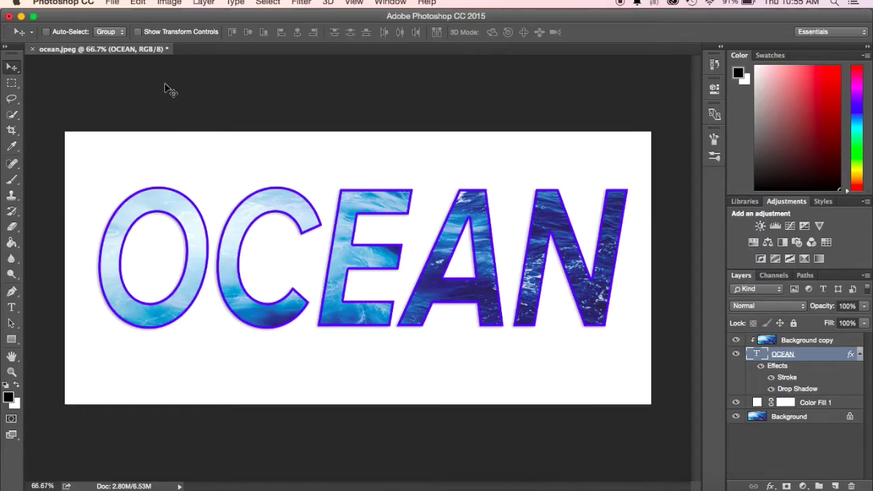
pyautogui.click(112, 4)
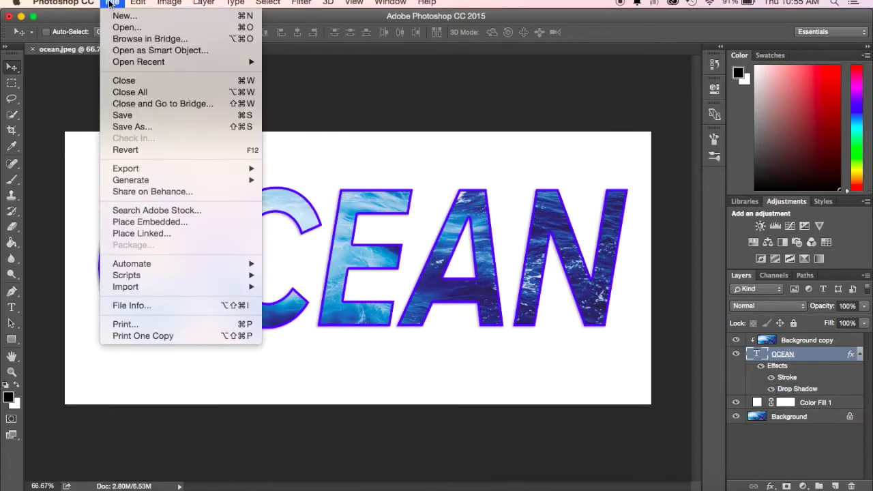
pyautogui.click(68, 137)
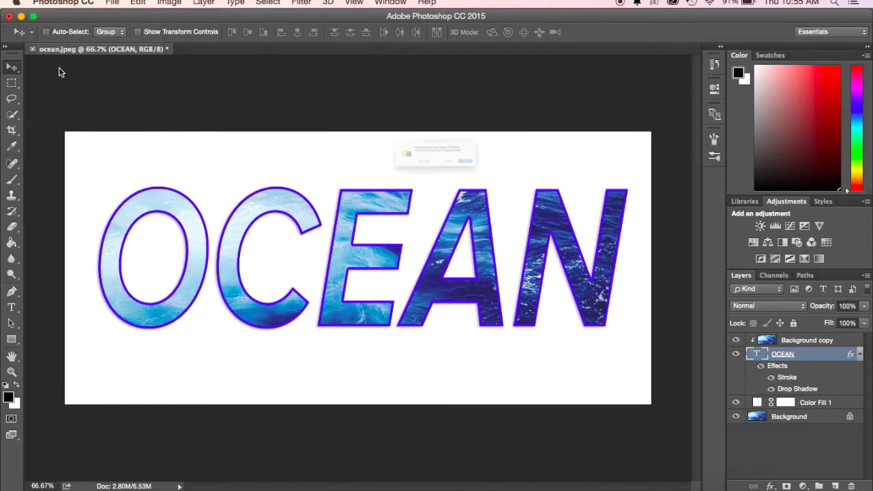
pyautogui.click(396, 180)
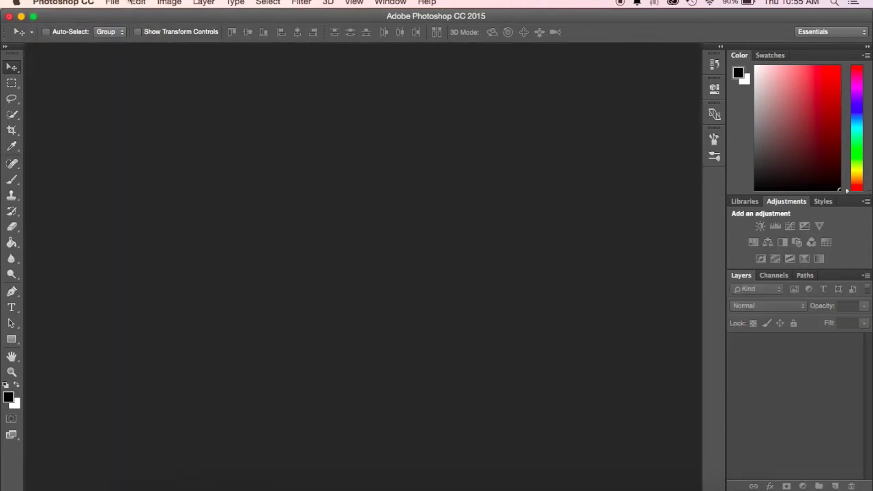
# - Open ocean.jpeg from the Downloads folder as a new document
pyautogui.click(112, 4)
pyautogui.click(121, 28)
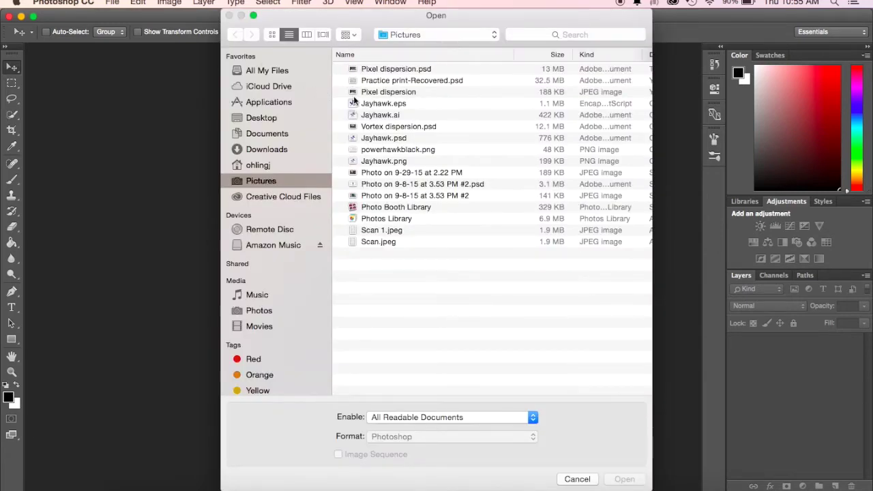
pyautogui.click(265, 153)
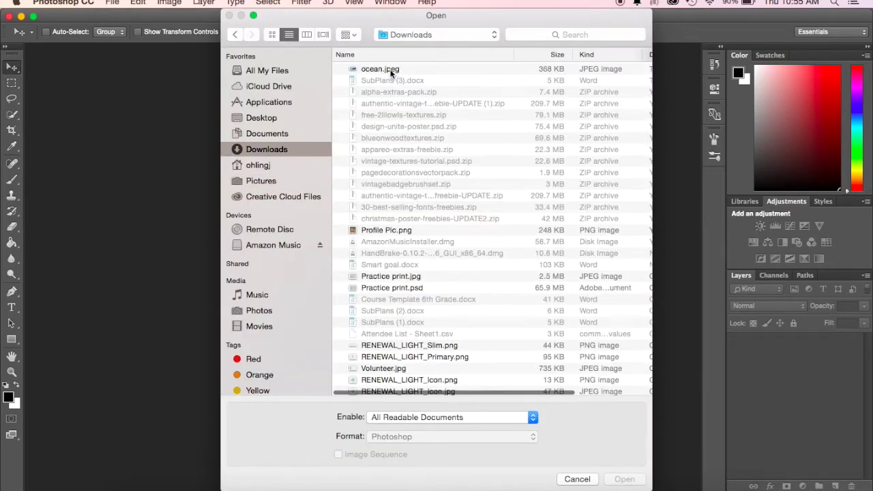
pyautogui.click(390, 70)
pyautogui.click(621, 484)
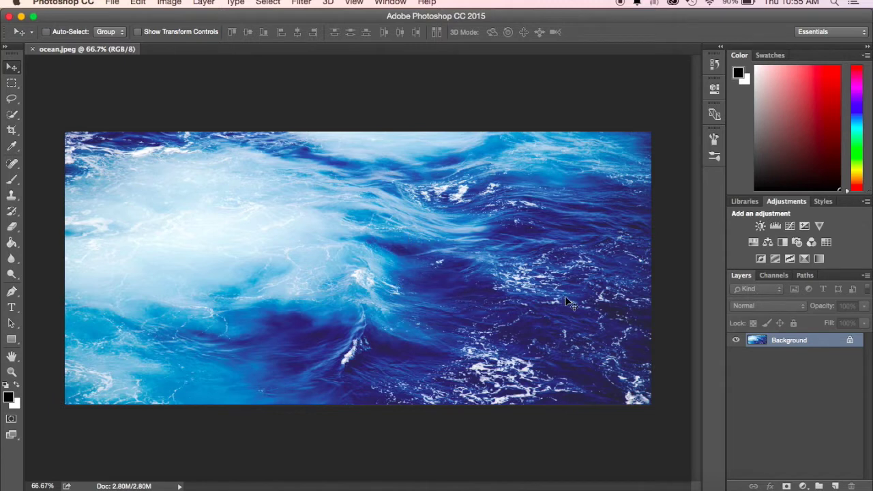
# - Duplicate the Background layer, keeping the default name Background copy
pyautogui.rightClick(793, 341)
pyautogui.click(755, 353)
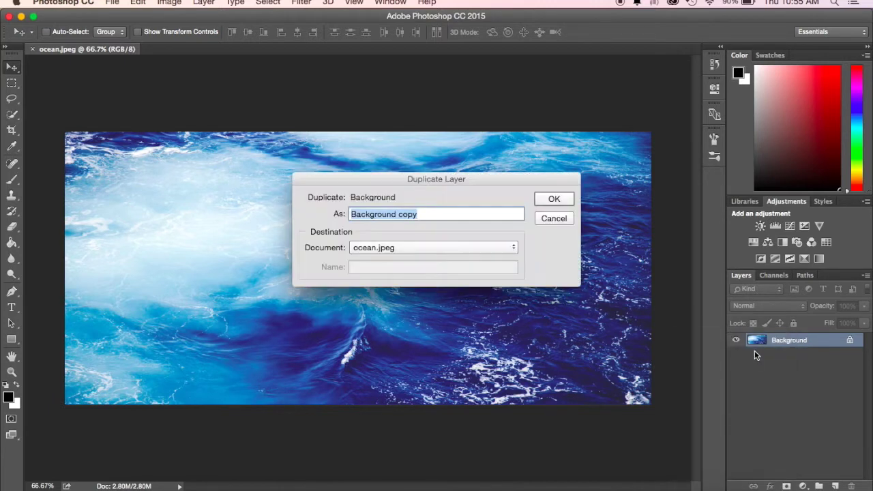
pyautogui.click(557, 202)
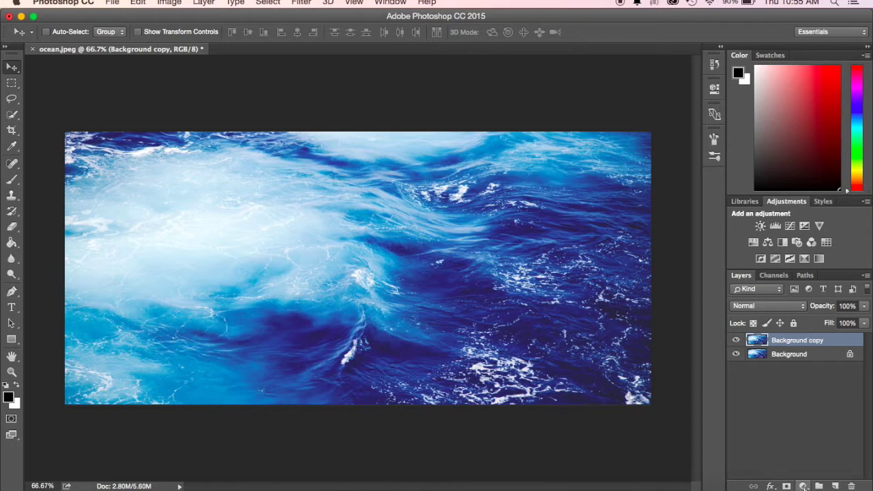
pyautogui.click(803, 487)
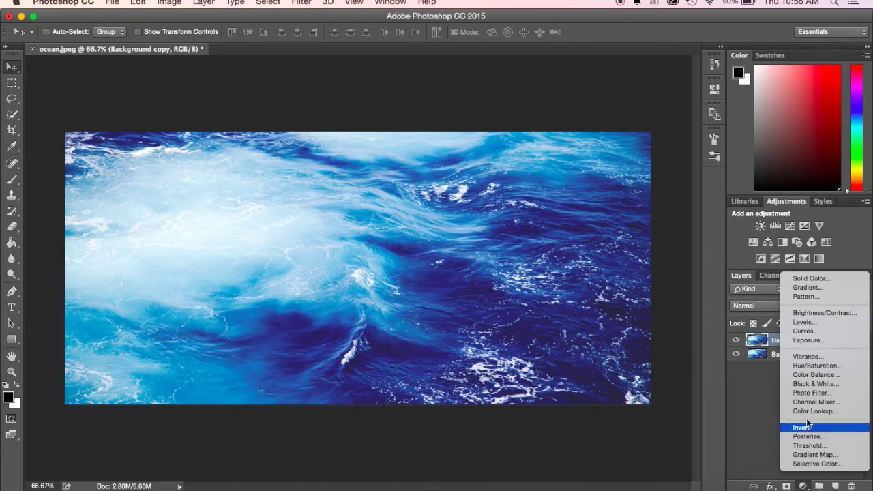
# - Add a white (#ffffff) Solid Color fill layer and place it below Background copy
pyautogui.click(811, 279)
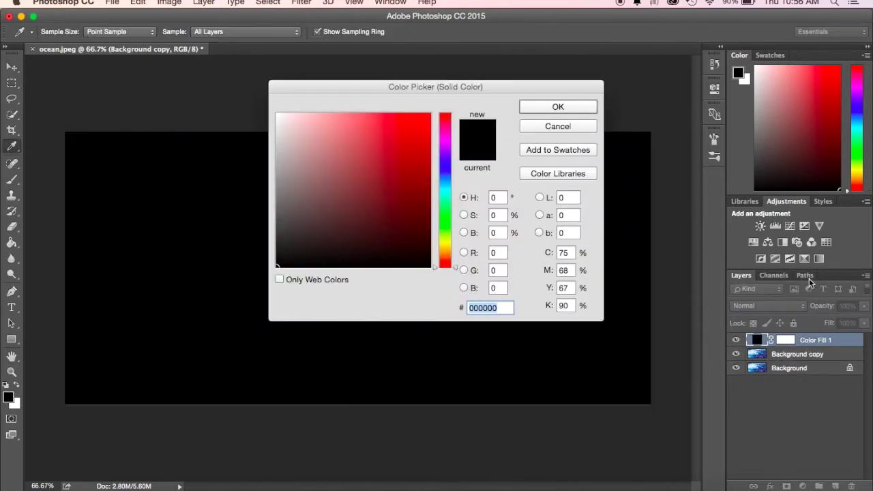
pyautogui.moveTo(292, 120); pyautogui.dragTo(273, 111)
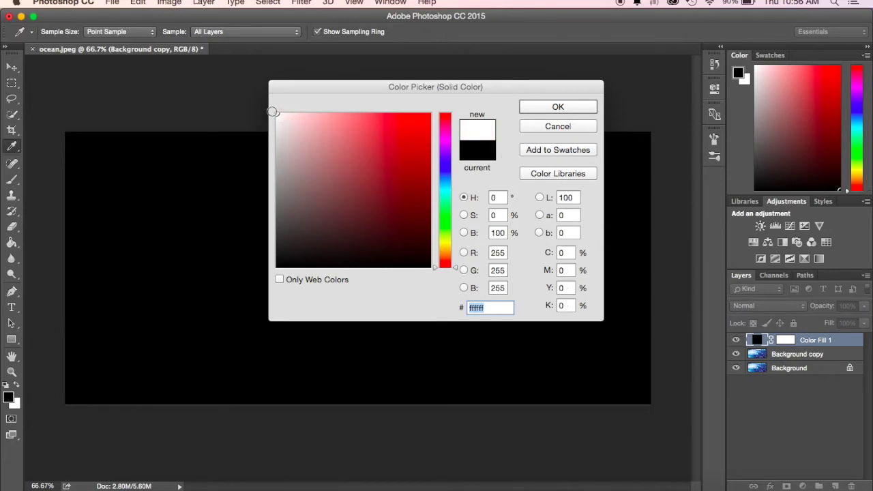
pyautogui.click(573, 107)
pyautogui.press('v')
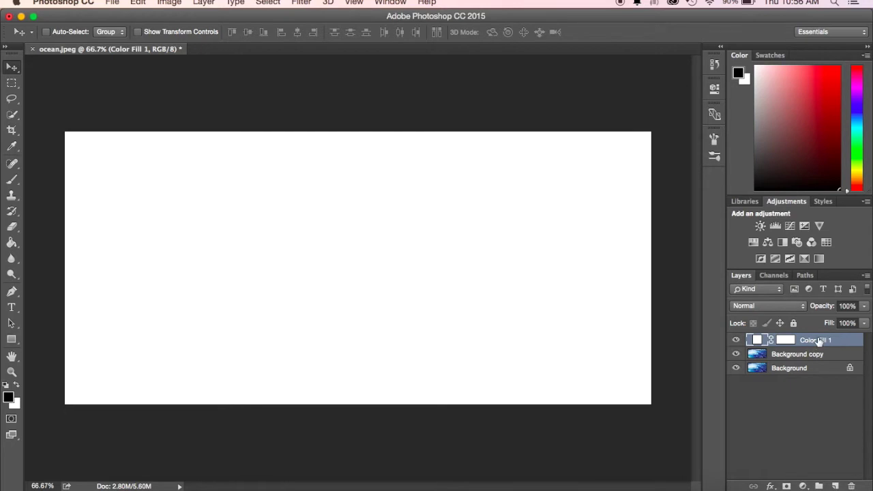
pyautogui.moveTo(819, 341); pyautogui.dragTo(819, 355)
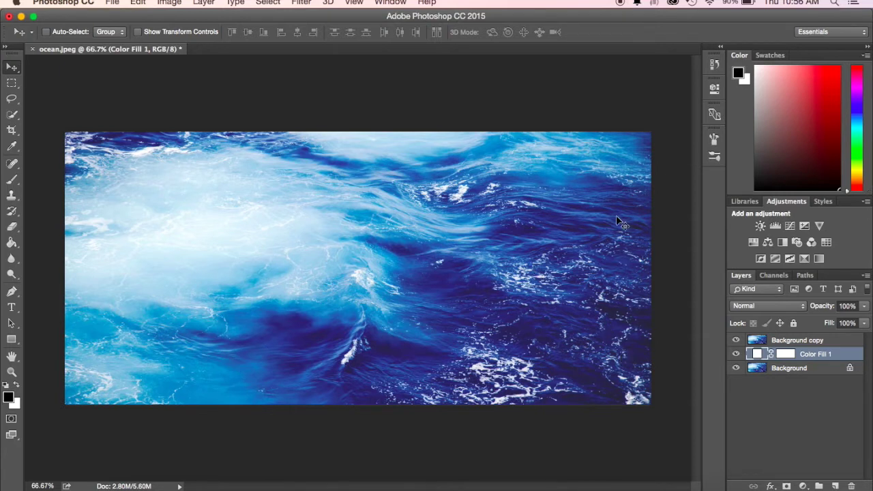
# - Select the Background copy layer and drag it from the Layers panel toward the canvas
pyautogui.click(781, 342)
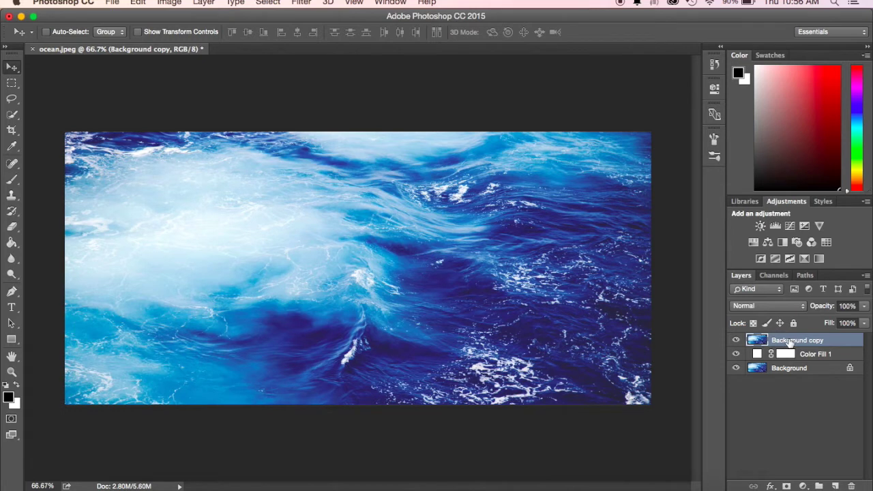
pyautogui.moveTo(789, 342); pyautogui.dragTo(665, 324)
# - Add a horizontal text layer reading OCEAN on the photo
pyautogui.click(13, 308)
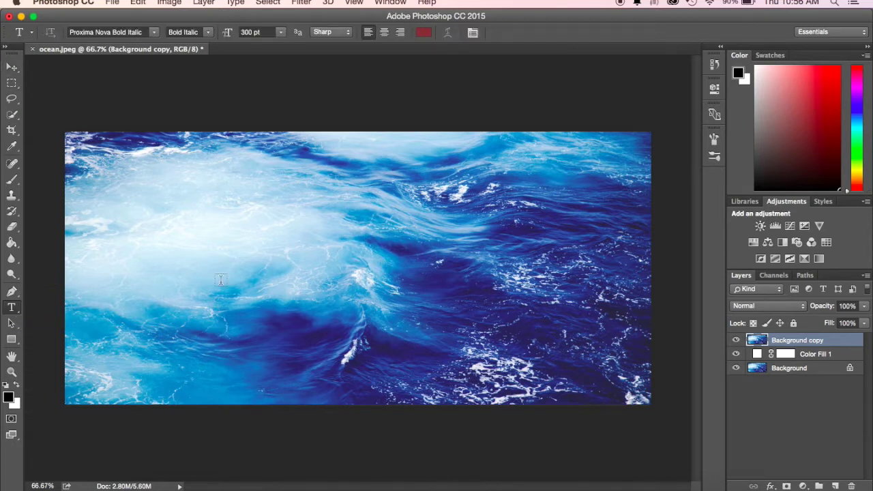
pyautogui.click(155, 263)
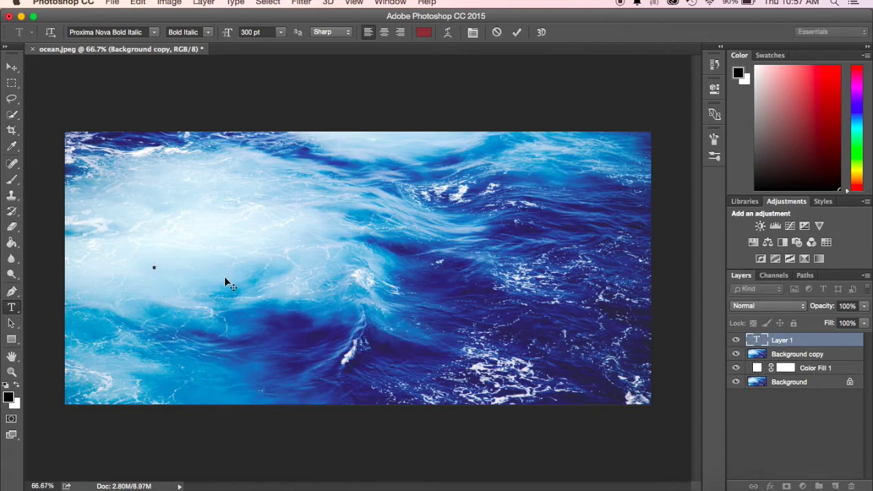
pyautogui.write('Oca')
pyautogui.press('BackSpace')
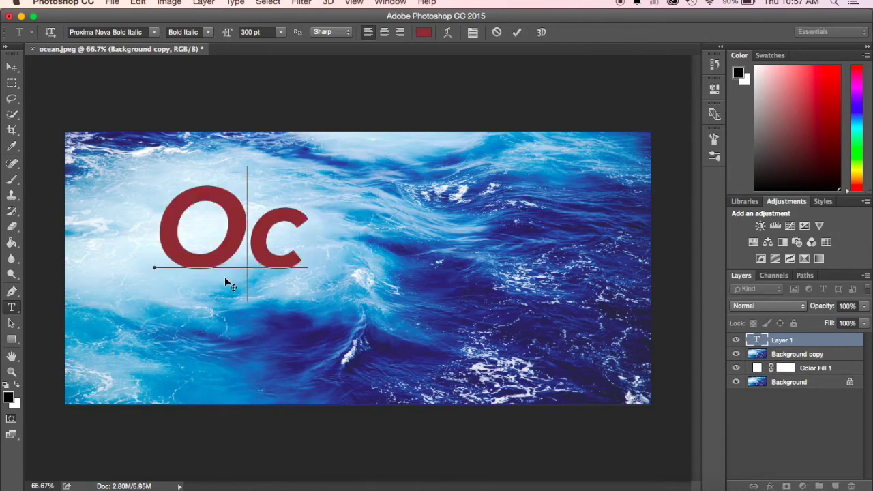
pyautogui.press('BackSpace')
pyautogui.write('CEA')
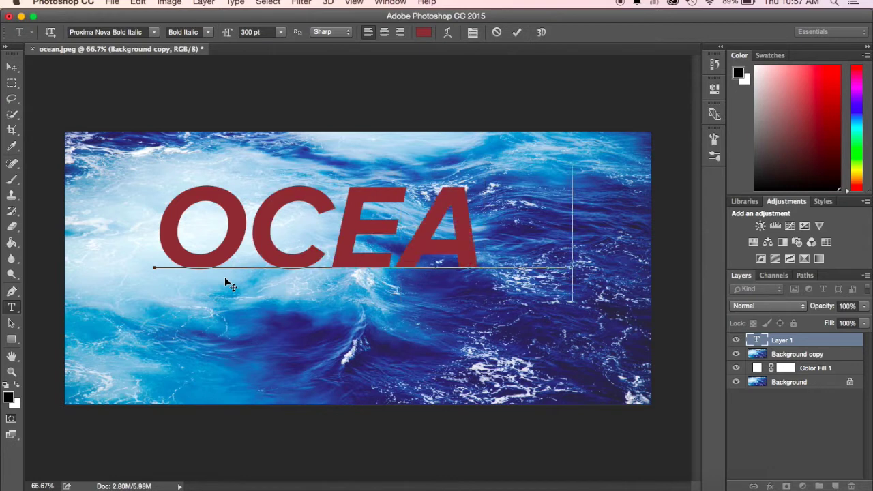
pyautogui.write('N')
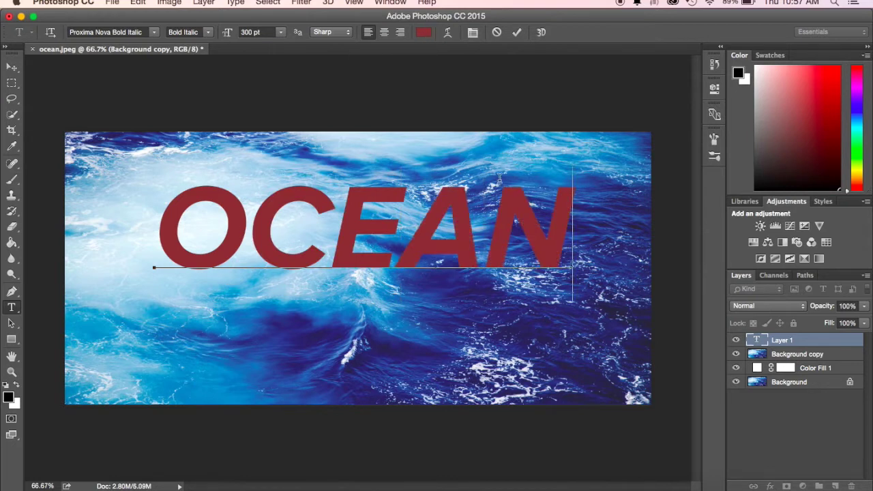
# - Color all the OCEAN letters pure black and commit the text
pyautogui.moveTo(532, 232); pyautogui.dragTo(197, 206)
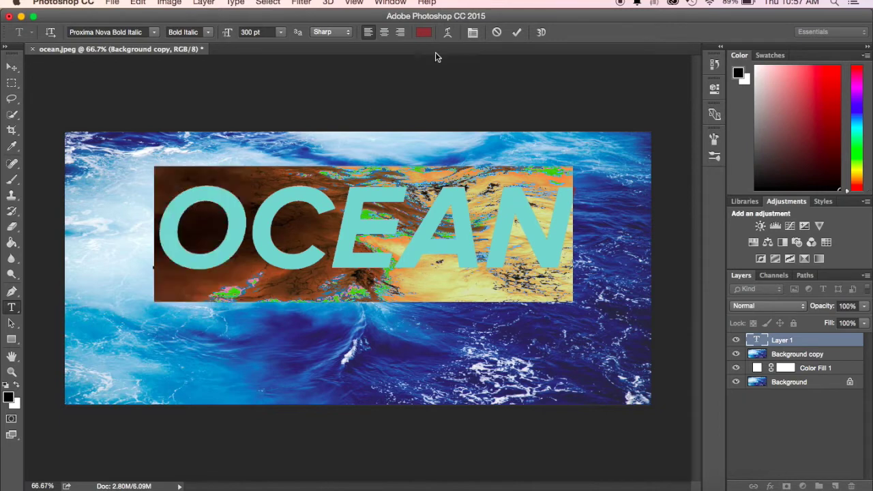
pyautogui.click(423, 32)
pyautogui.click(279, 261)
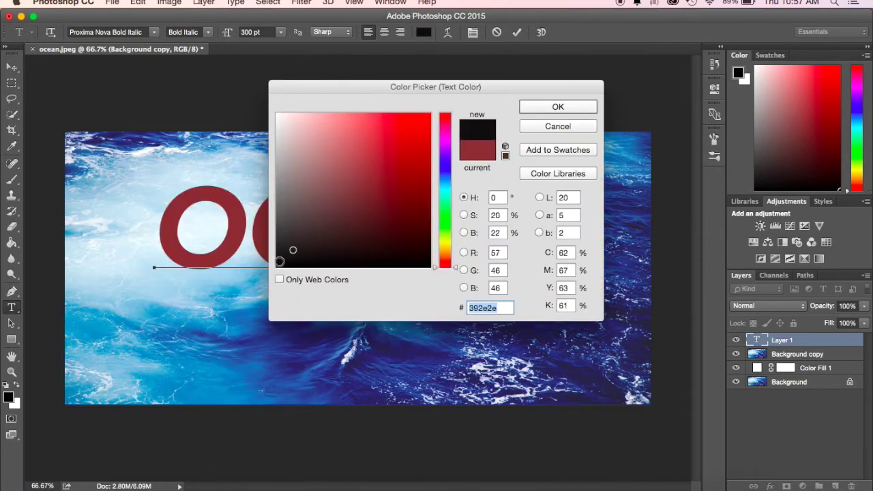
pyautogui.moveTo(292, 250); pyautogui.dragTo(277, 267)
pyautogui.click(558, 107)
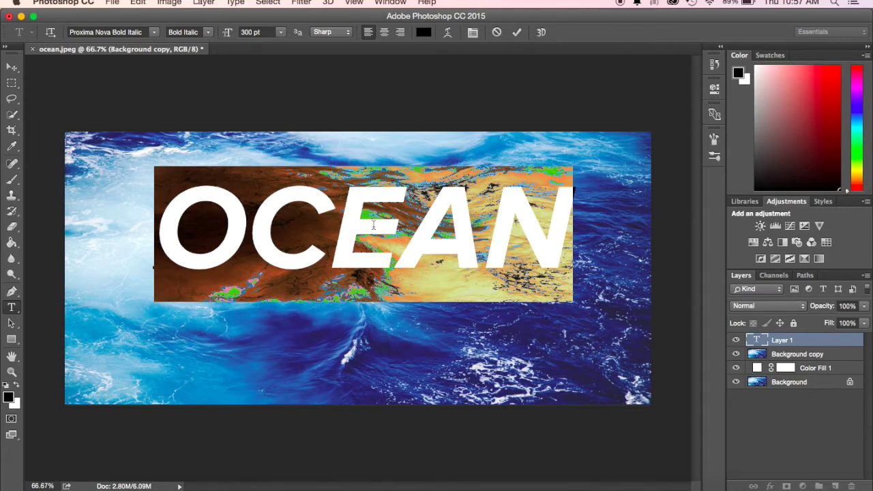
pyautogui.click(12, 67)
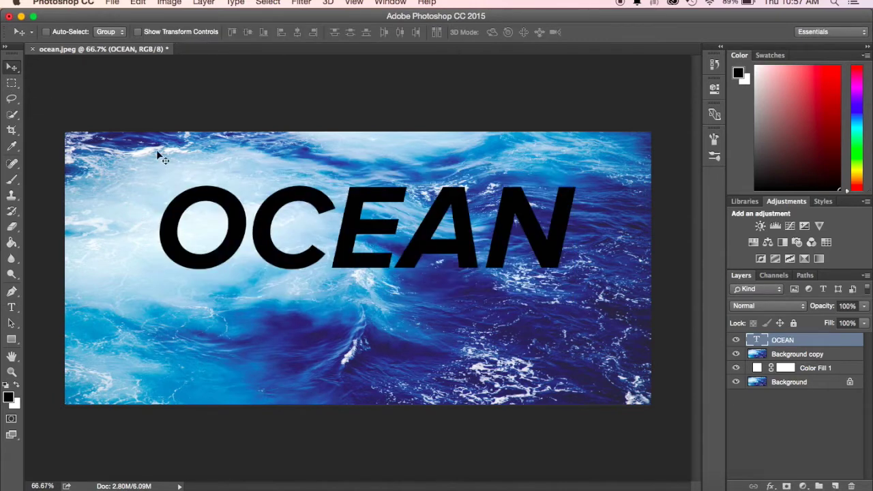
# - Drag OCEAN down toward the photo's vertical middle, then reselect and commit the text
pyautogui.moveTo(374, 227); pyautogui.dragTo(362, 276)
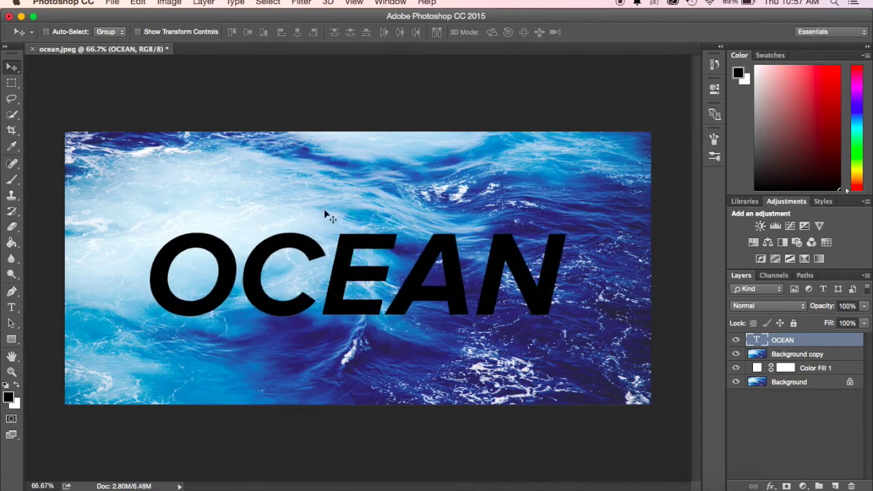
pyautogui.click(12, 308)
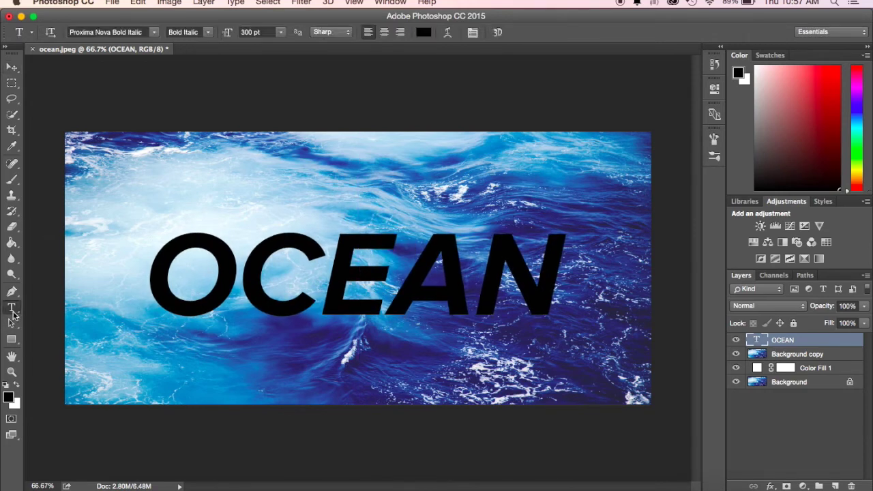
pyautogui.doubleClick(152, 287)
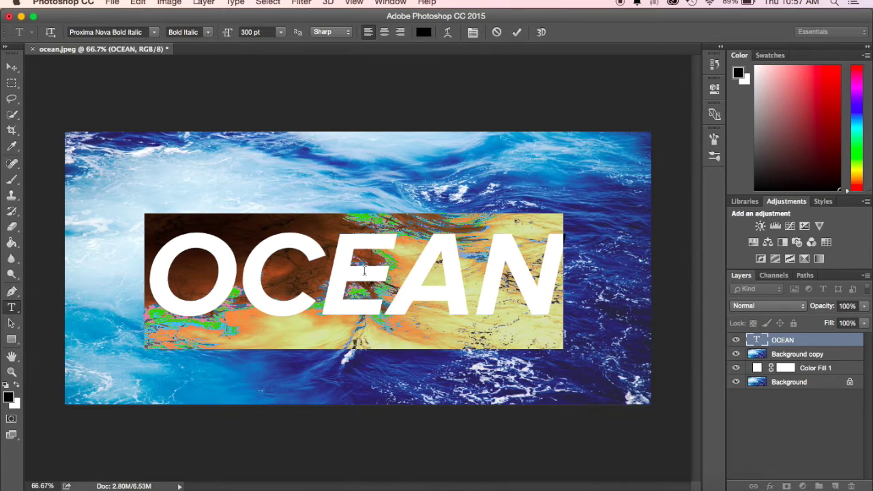
pyautogui.click(516, 32)
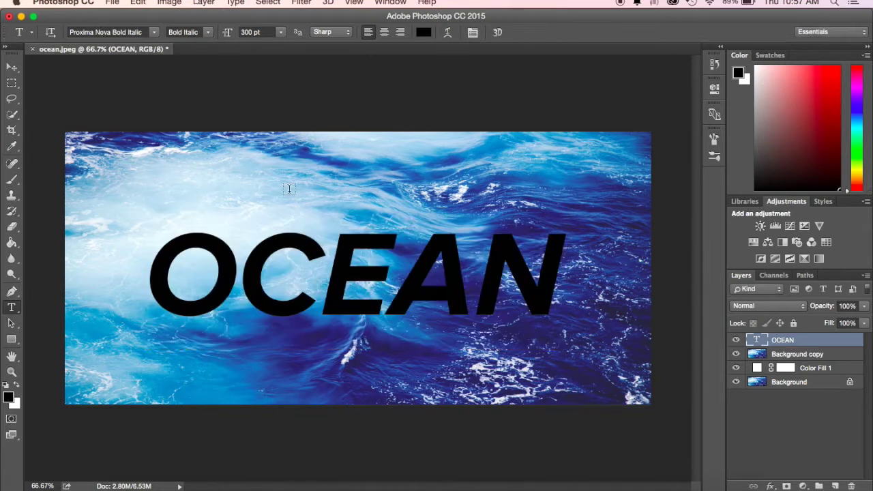
pyautogui.click(12, 66)
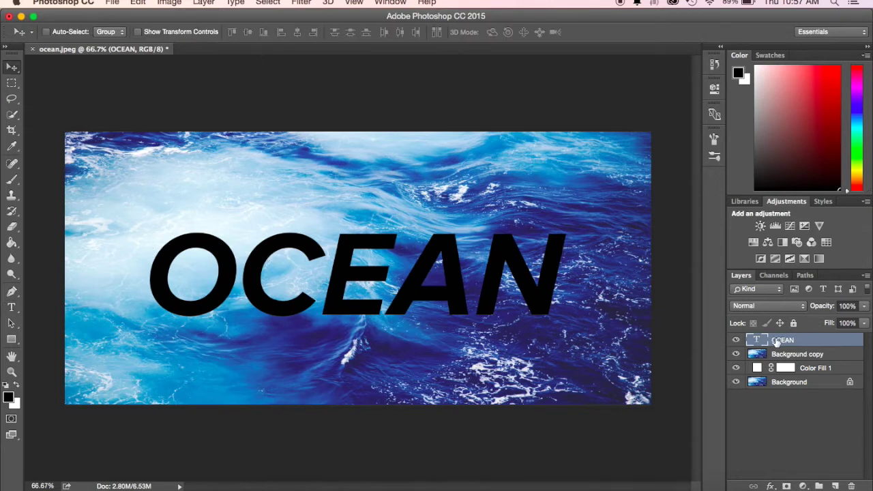
# - Free-transform OCEAN to 130.14% width and 177.07% height so it spans the photo
pyautogui.press('super+t')
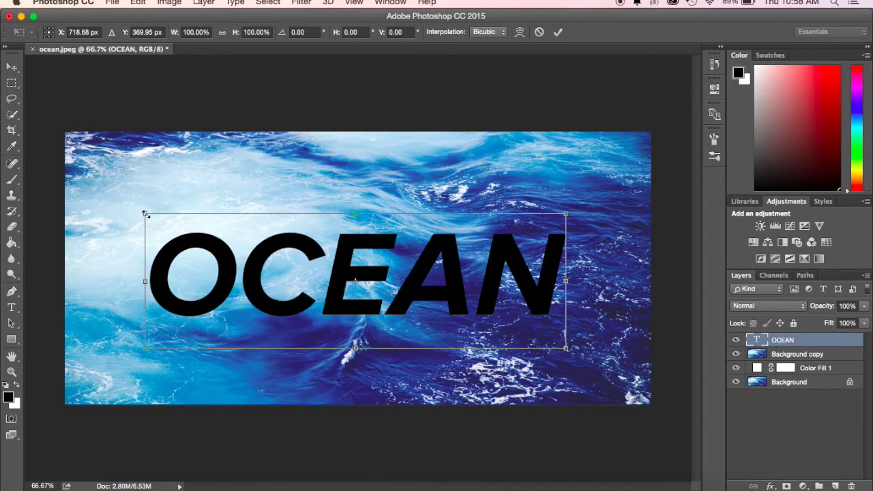
pyautogui.moveTo(143, 212); pyautogui.dragTo(85, 148)
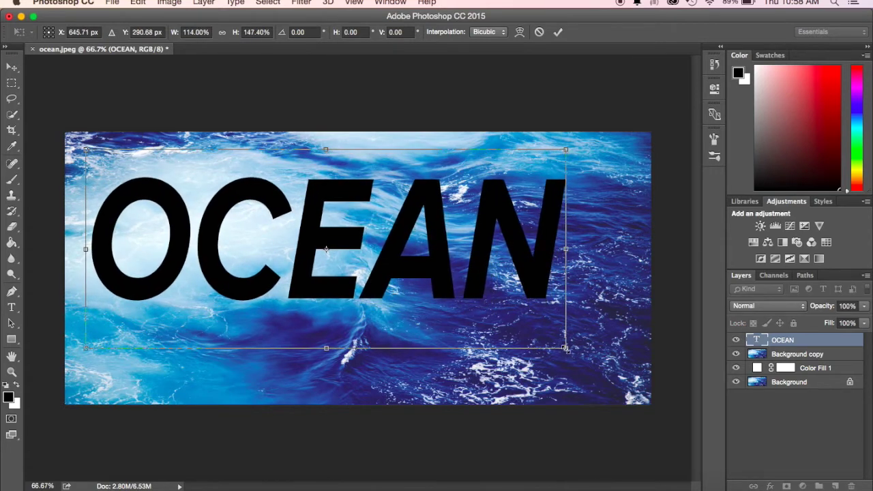
pyautogui.moveTo(566, 348); pyautogui.dragTo(632, 387)
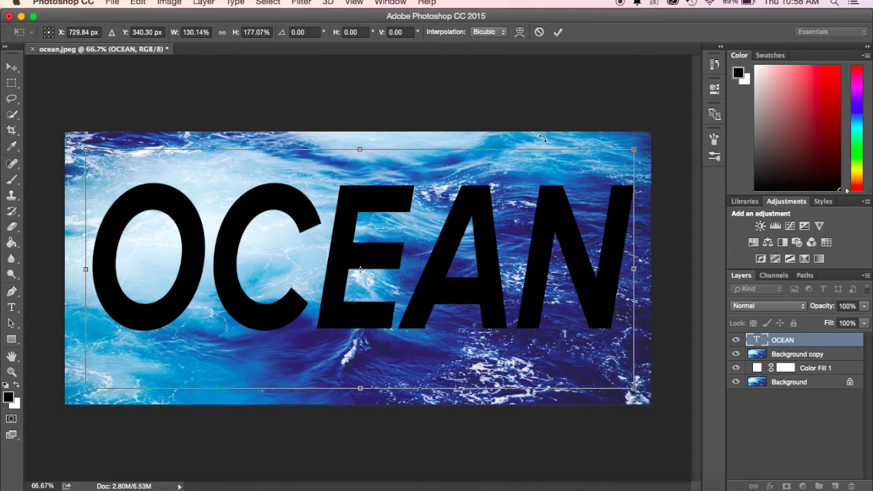
pyautogui.click(558, 32)
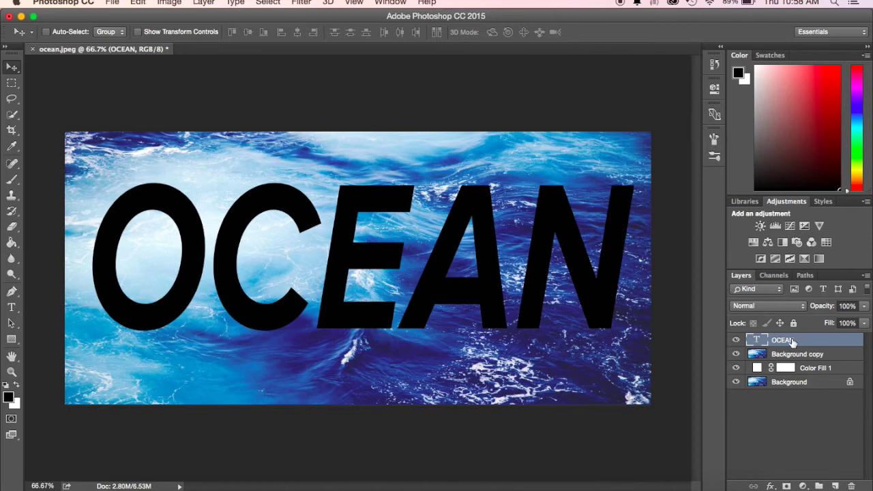
# - Move OCEAN below Background copy and clip the photo copy to the OCEAN letters
pyautogui.moveTo(791, 341); pyautogui.dragTo(787, 361)
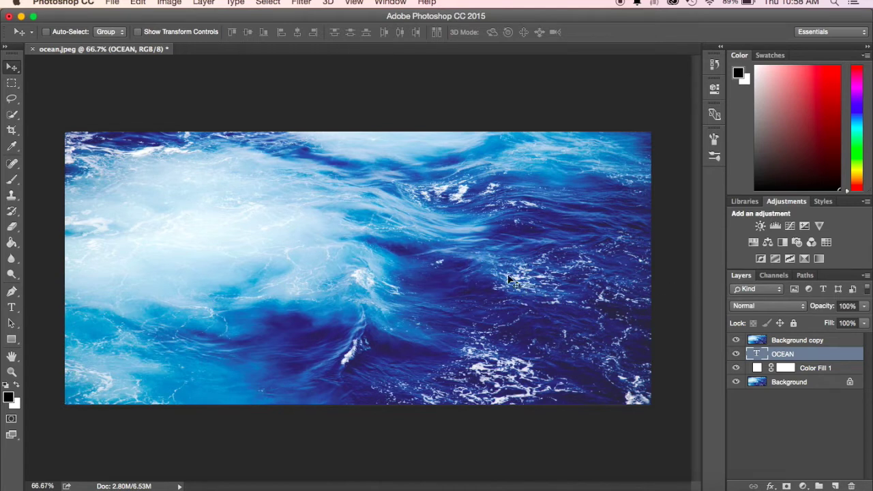
pyautogui.click(776, 343)
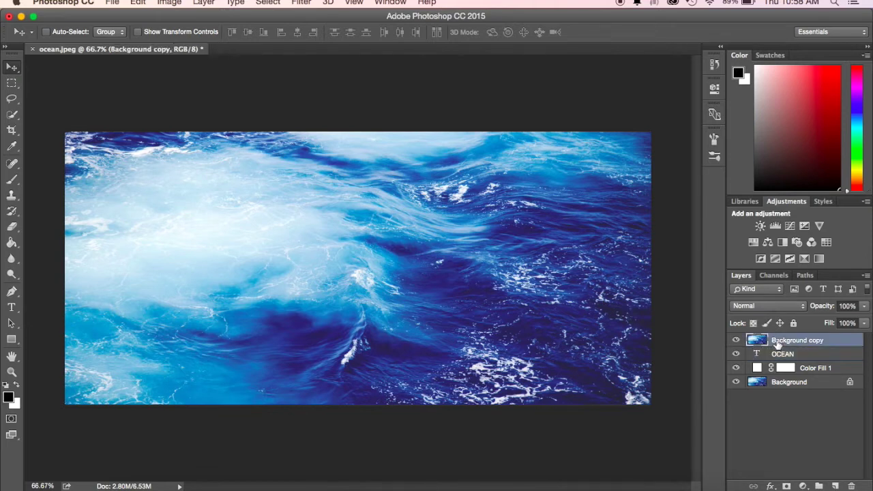
pyautogui.click(865, 277)
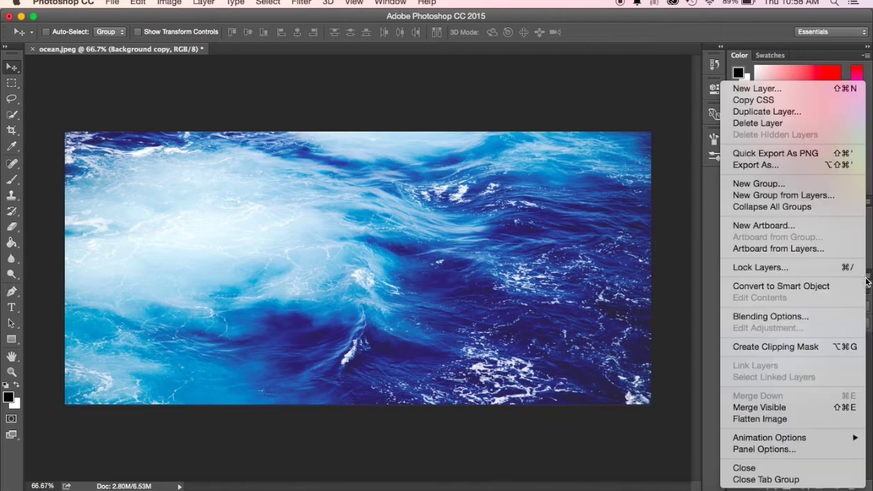
pyautogui.click(807, 347)
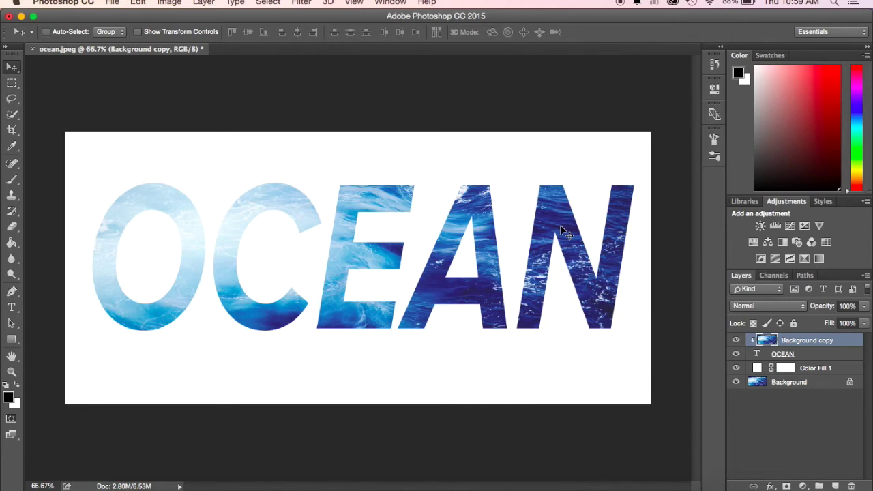
# - Reposition the clipped wave photo and the OCEAN text so O and C show pale water, A and N deep blue
pyautogui.moveTo(560, 230)
pyautogui.mouseDown()
pyautogui.moveTo(555, 246)
pyautogui.moveTo(565, 265)
pyautogui.moveTo(568, 234)
pyautogui.moveTo(558, 227)
pyautogui.moveTo(565, 239)
pyautogui.mouseUp()
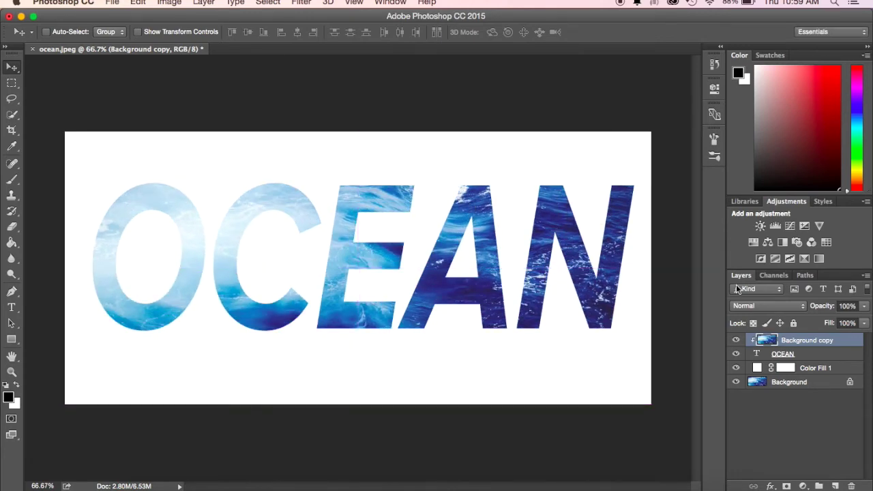
pyautogui.click(791, 353)
pyautogui.moveTo(560, 226)
pyautogui.mouseDown()
pyautogui.moveTo(563, 216)
pyautogui.moveTo(546, 200)
pyautogui.moveTo(585, 212)
pyautogui.moveTo(585, 246)
pyautogui.moveTo(562, 280)
pyautogui.moveTo(546, 265)
pyautogui.moveTo(569, 238)
pyautogui.moveTo(556, 234)
pyautogui.mouseUp()
pyautogui.click(800, 345)
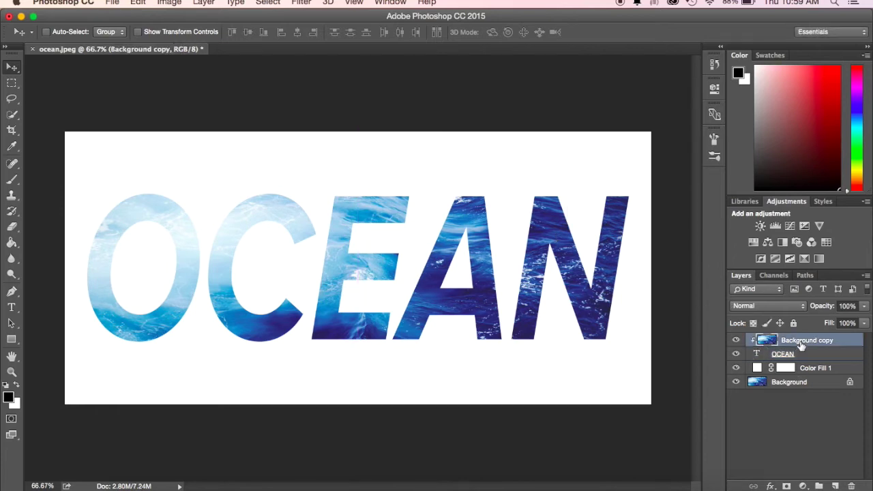
pyautogui.moveTo(566, 263)
pyautogui.mouseDown()
pyautogui.moveTo(545, 246)
pyautogui.moveTo(572, 288)
pyautogui.moveTo(569, 249)
pyautogui.moveTo(535, 258)
pyautogui.moveTo(556, 204)
pyautogui.moveTo(554, 164)
pyautogui.moveTo(554, 210)
pyautogui.moveTo(566, 228)
pyautogui.moveTo(537, 235)
pyautogui.moveTo(570, 243)
pyautogui.moveTo(567, 252)
pyautogui.mouseUp()
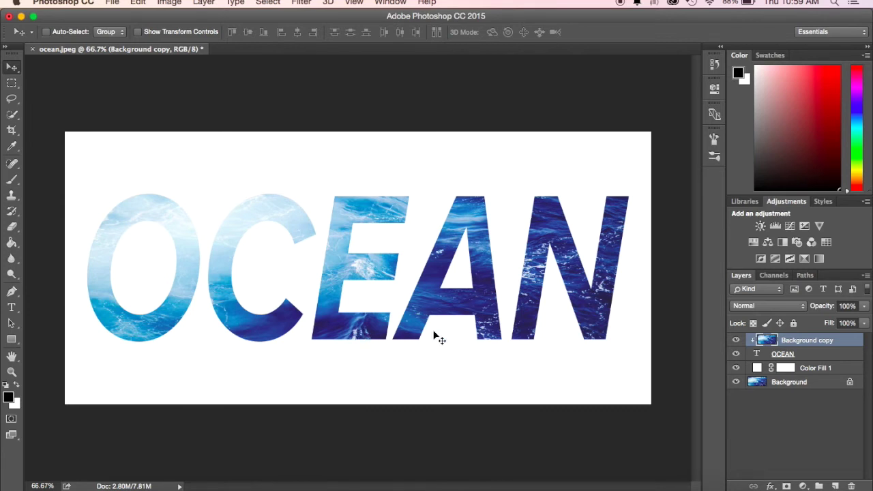
pyautogui.click(804, 360)
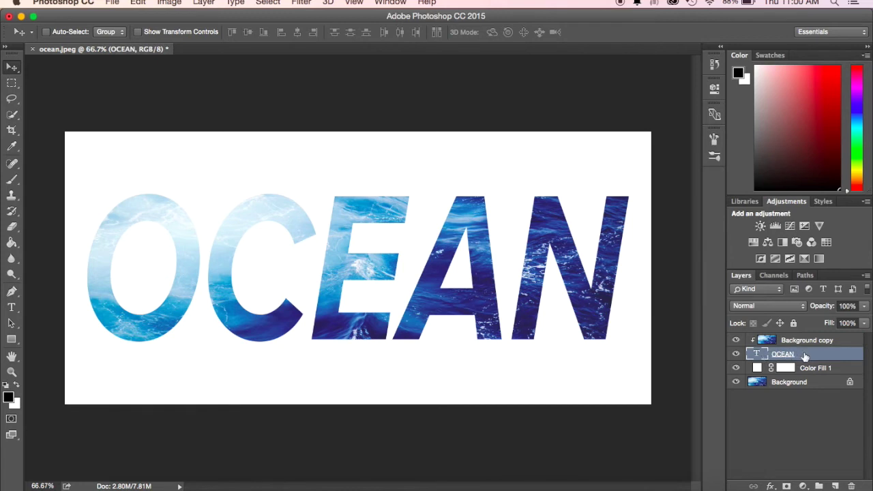
# - Add a #2a00ff purple Stroke to the OCEAN letters and adjust its size
pyautogui.doubleClick(804, 356)
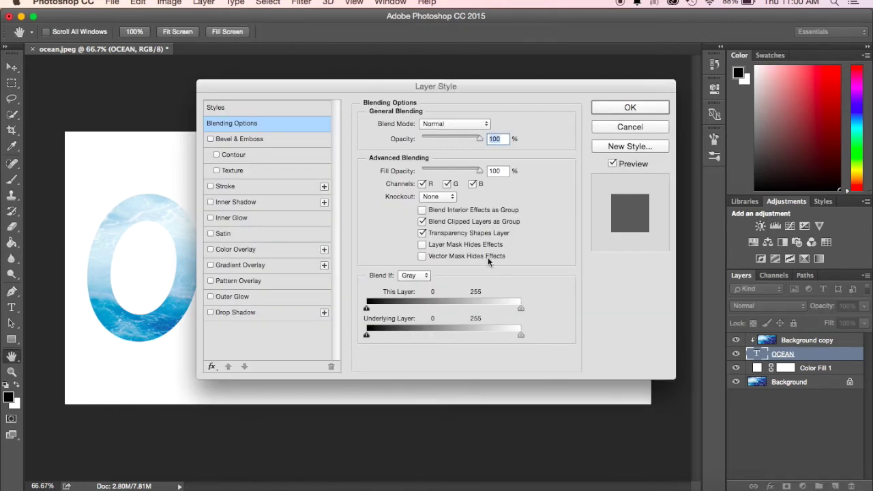
pyautogui.click(211, 186)
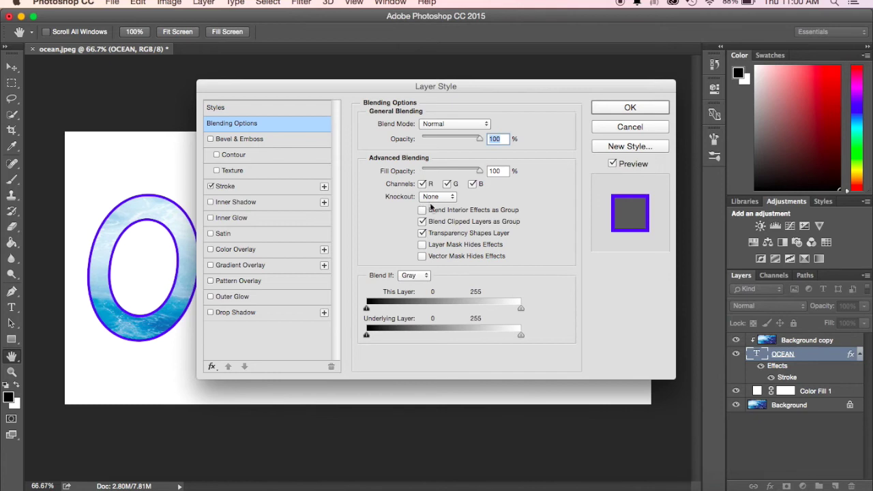
pyautogui.click(323, 187)
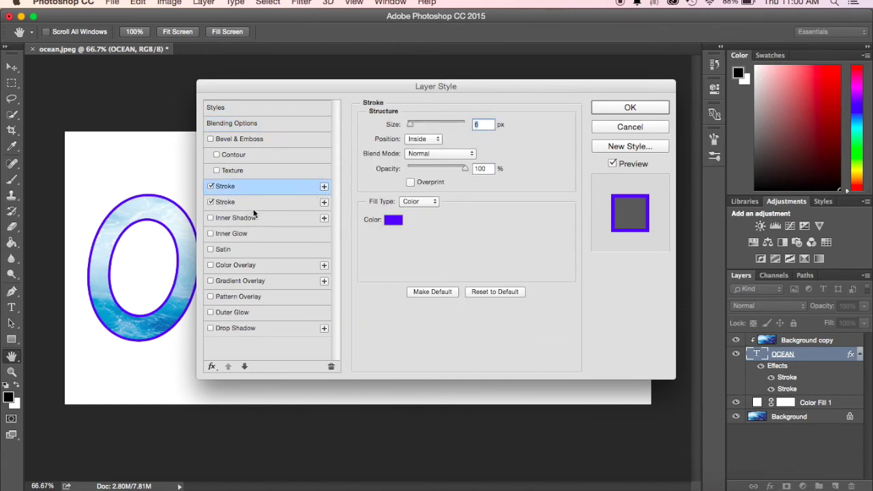
pyautogui.click(393, 220)
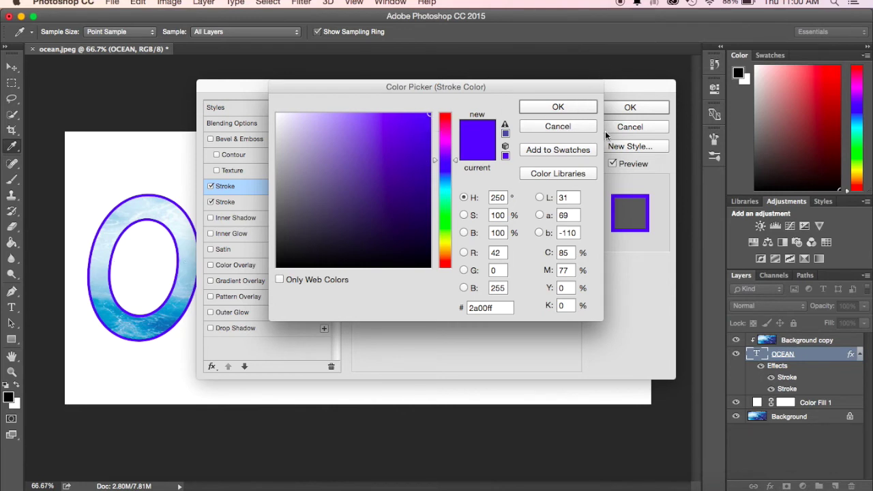
pyautogui.click(586, 107)
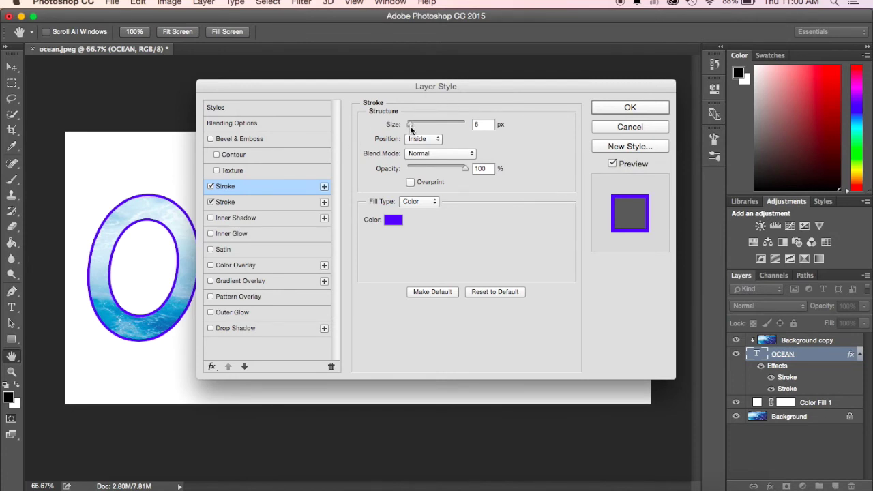
pyautogui.moveTo(410, 125)
pyautogui.mouseDown()
pyautogui.moveTo(438, 122)
pyautogui.moveTo(409, 125)
pyautogui.mouseUp()
pyautogui.click(629, 108)
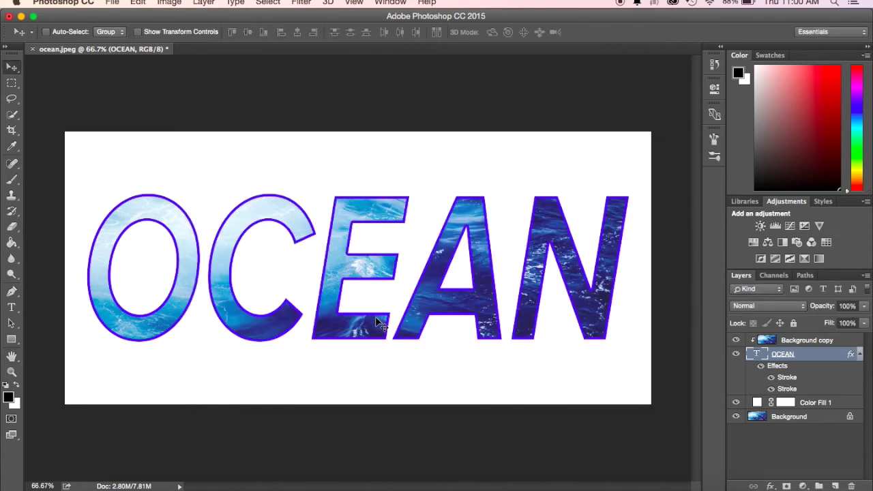
pyautogui.doubleClick(795, 369)
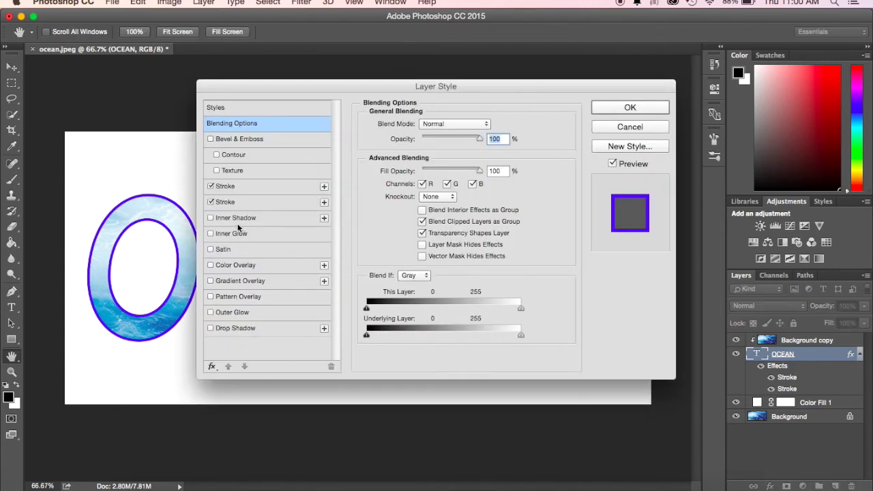
# - Add a Drop Shadow to OCEAN, then open the Color Fill 1 background's colour setting
pyautogui.click(210, 327)
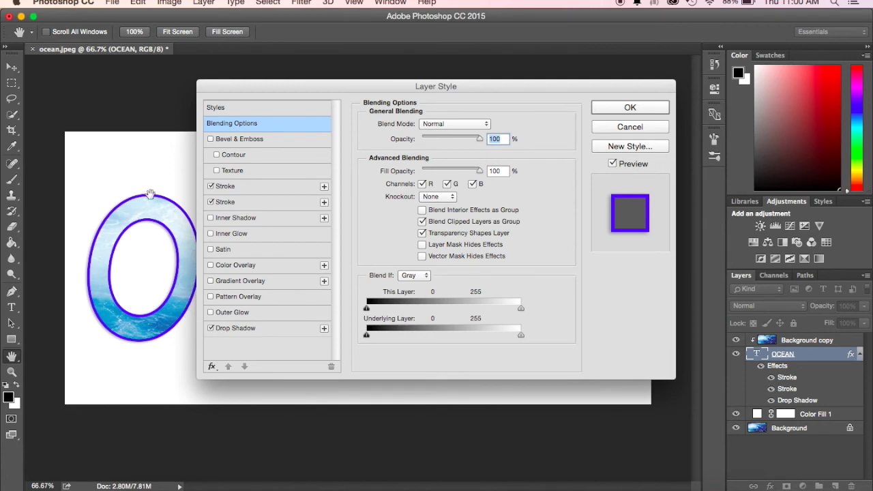
pyautogui.click(603, 110)
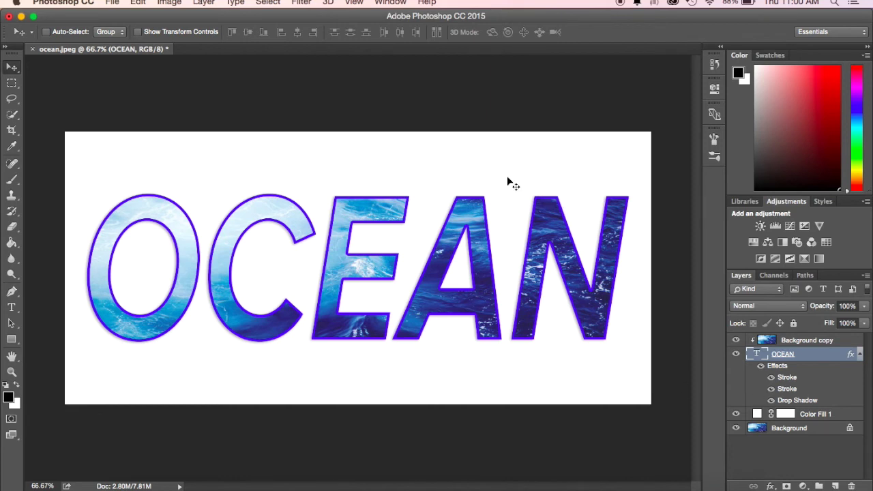
pyautogui.click(757, 414)
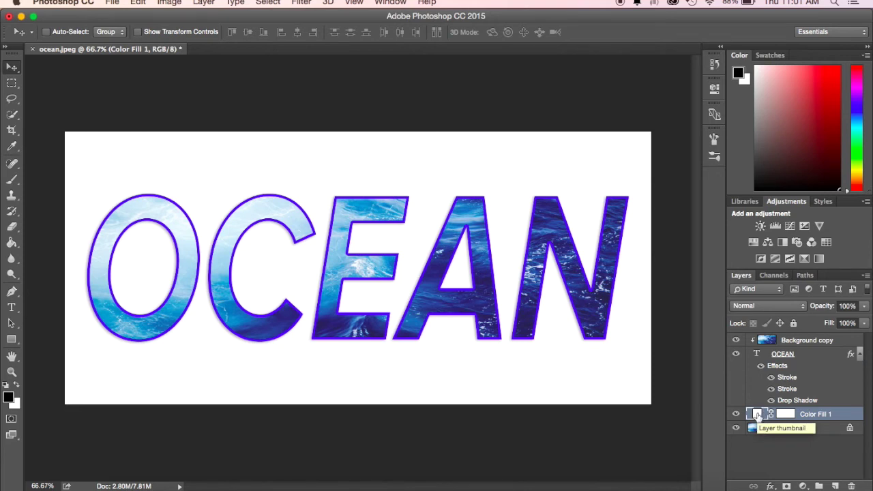
pyautogui.doubleClick(757, 414)
pyautogui.moveTo(405, 197); pyautogui.dragTo(434, 275)
pyautogui.click(557, 108)
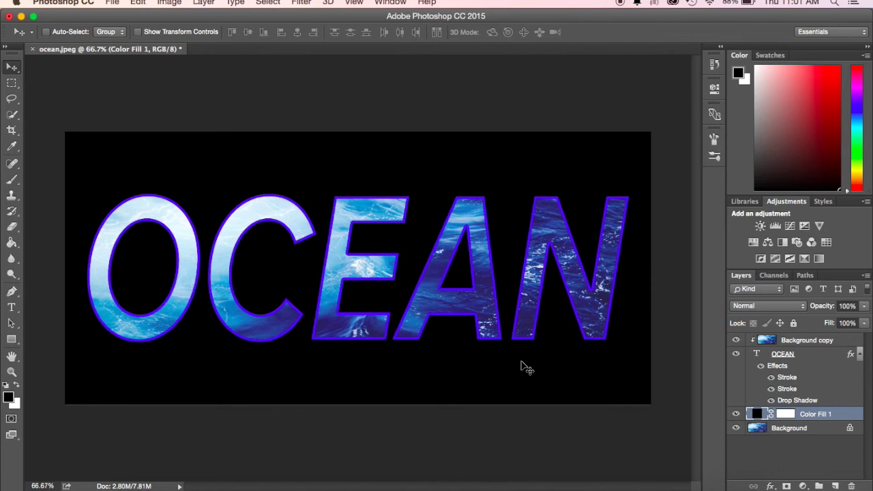
pyautogui.doubleClick(757, 414)
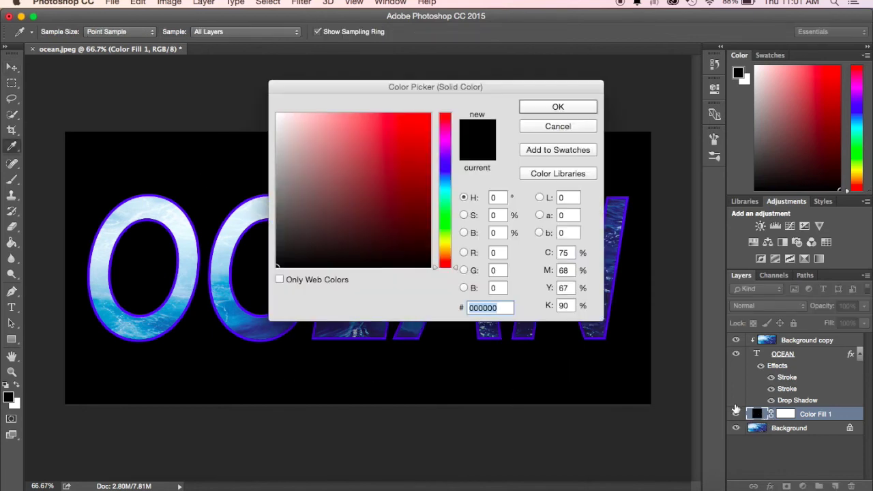
pyautogui.write('ffffff')
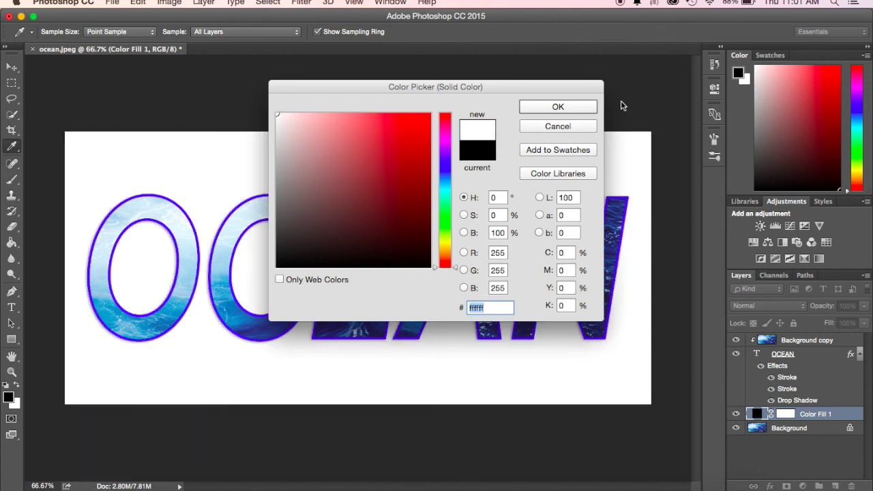
pyautogui.click(567, 103)
pyautogui.press('v')
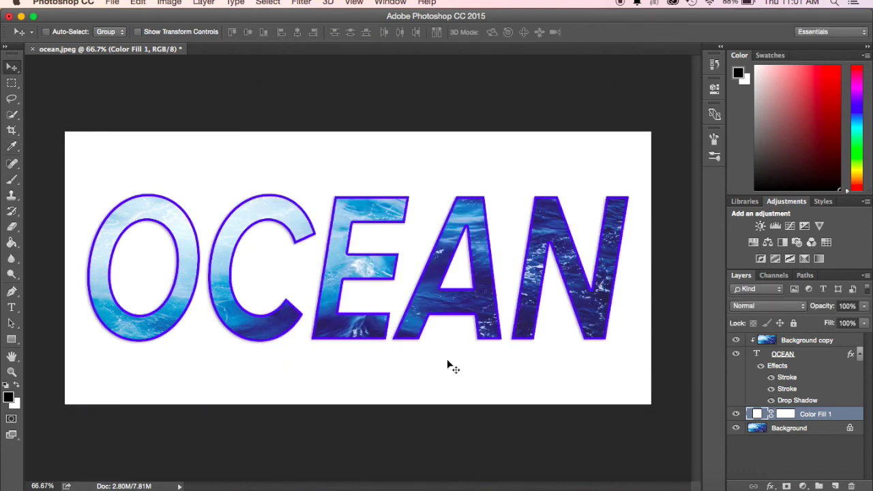
pyautogui.click(12, 130)
# - Crop the top, bottom and side edges in tight around OCEAN and commit
pyautogui.moveTo(70, 136)
pyautogui.mouseDown()
pyautogui.moveTo(77, 161)
pyautogui.moveTo(68, 140)
pyautogui.mouseUp()
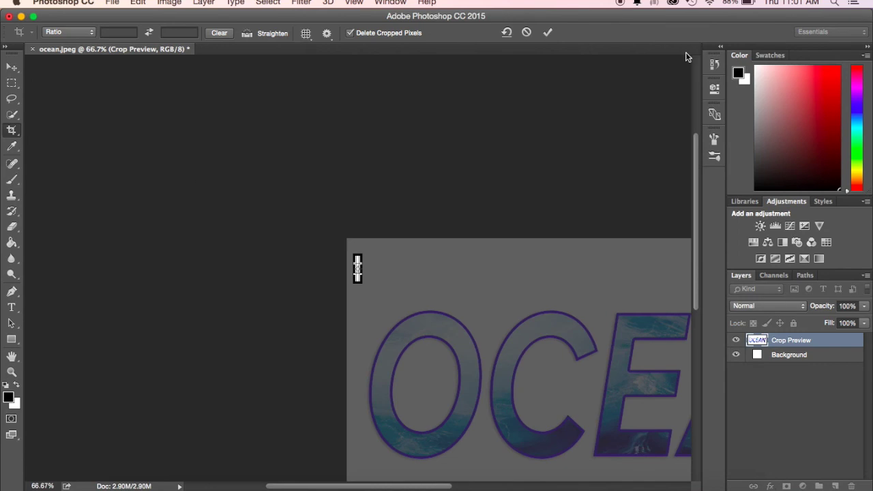
pyautogui.click(526, 32)
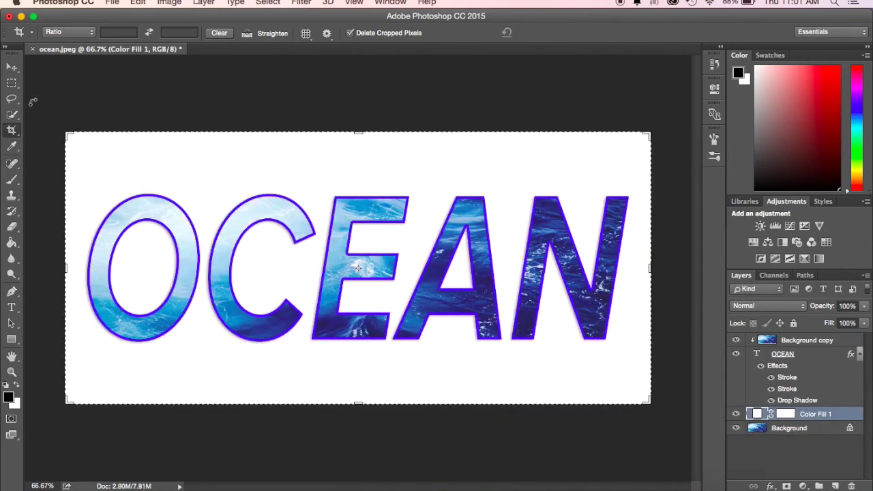
pyautogui.moveTo(65, 135); pyautogui.dragTo(69, 159)
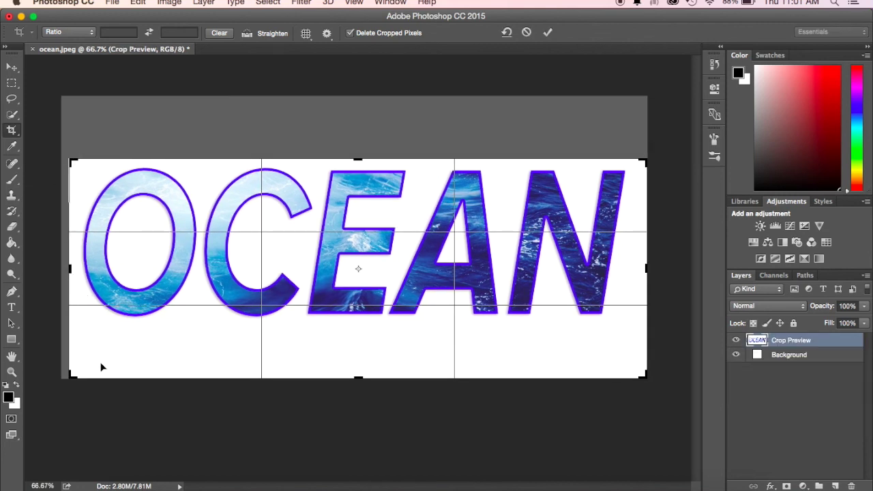
pyautogui.moveTo(70, 374); pyautogui.dragTo(75, 349)
pyautogui.moveTo(638, 268); pyautogui.dragTo(633, 269)
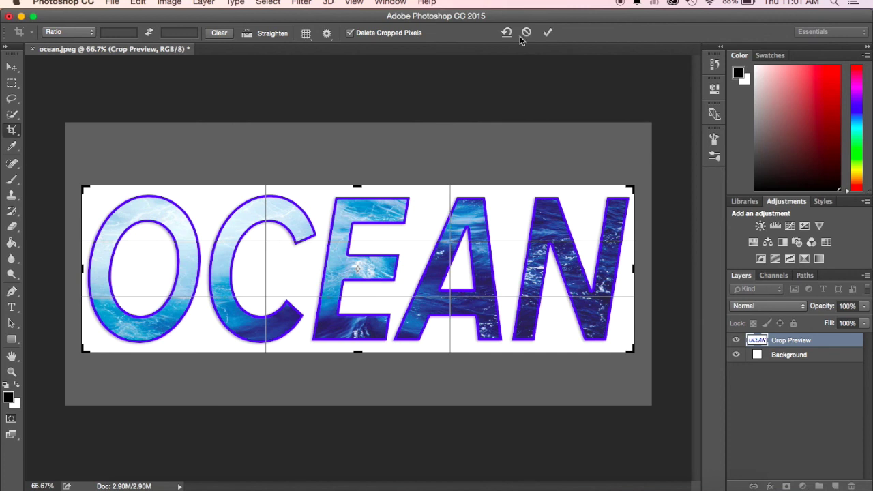
pyautogui.click(548, 34)
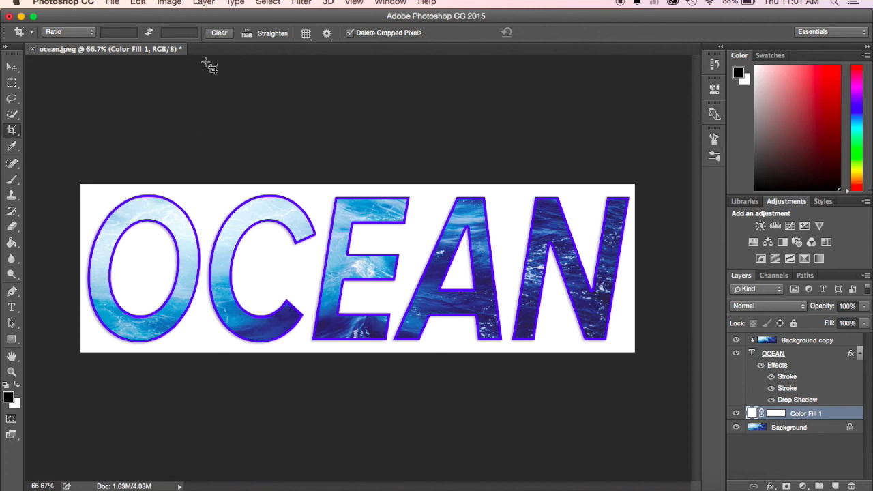
# - Set up Save As for ocean.psd in Downloads with Photoshop format selected
pyautogui.click(112, 2)
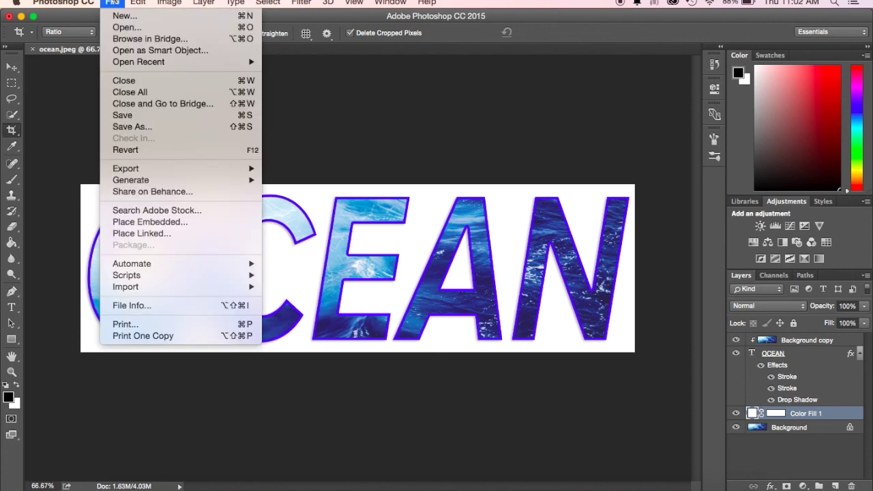
pyautogui.click(130, 128)
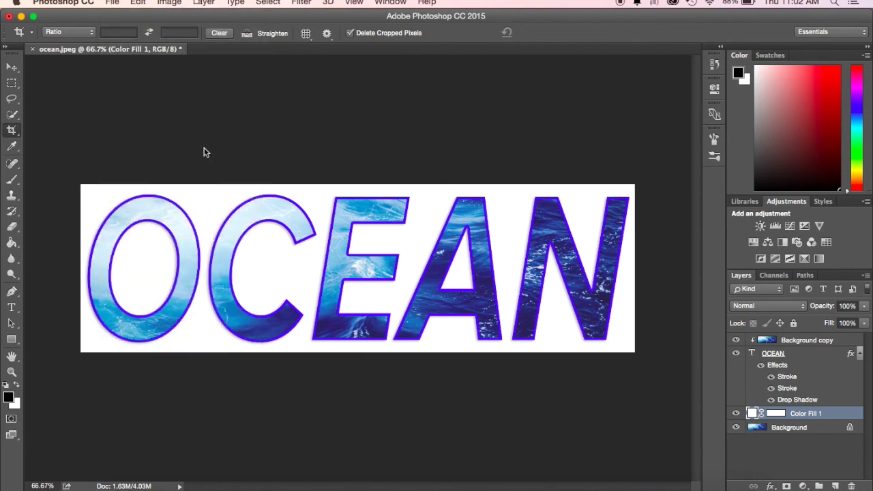
pyautogui.click(384, 117)
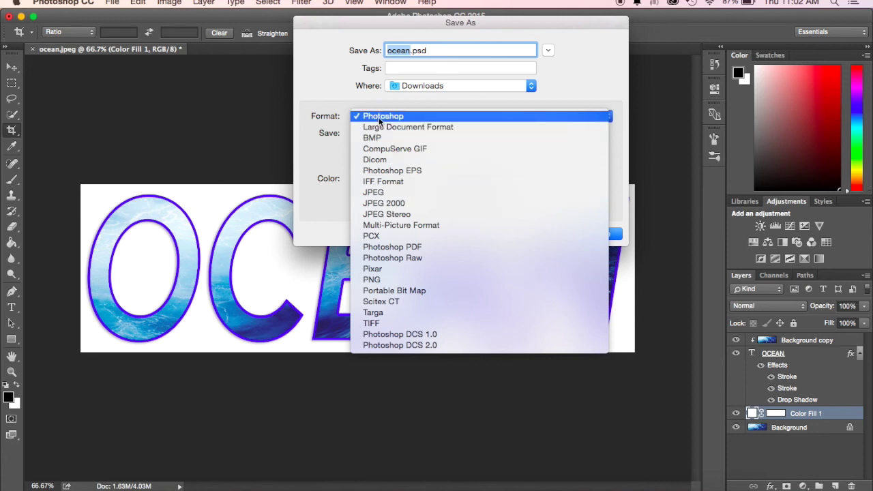
pyautogui.click(380, 120)
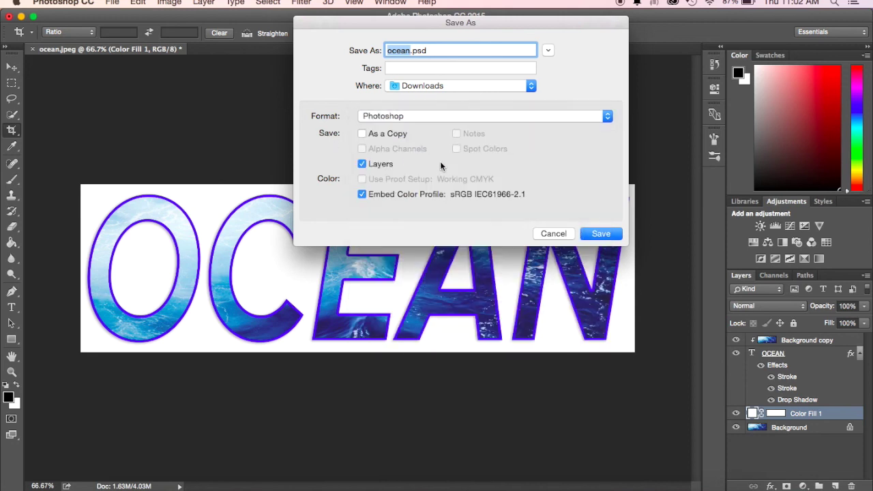